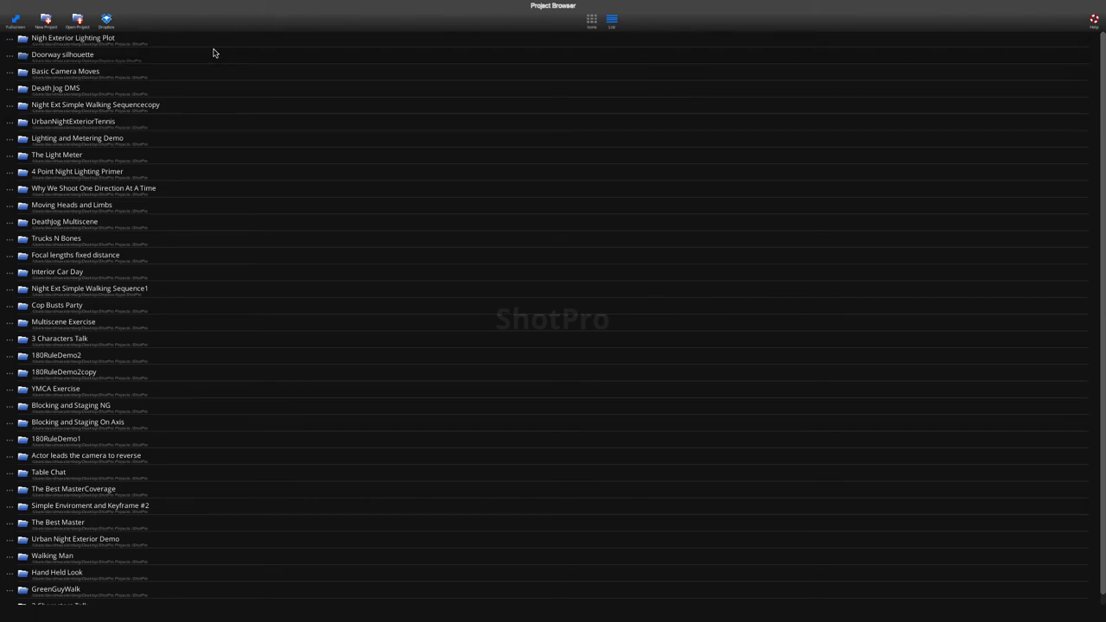
# Step: Open the Nigh Exterior Lighting Plot project
pyautogui.click(49, 41)
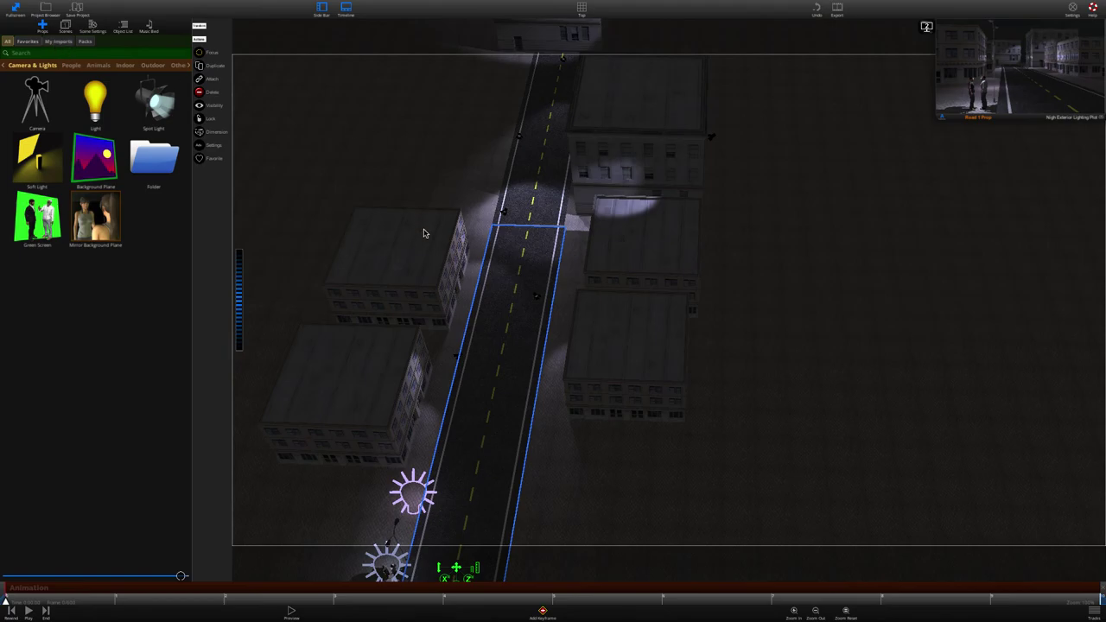
pyautogui.scroll(-3, 424, 228)
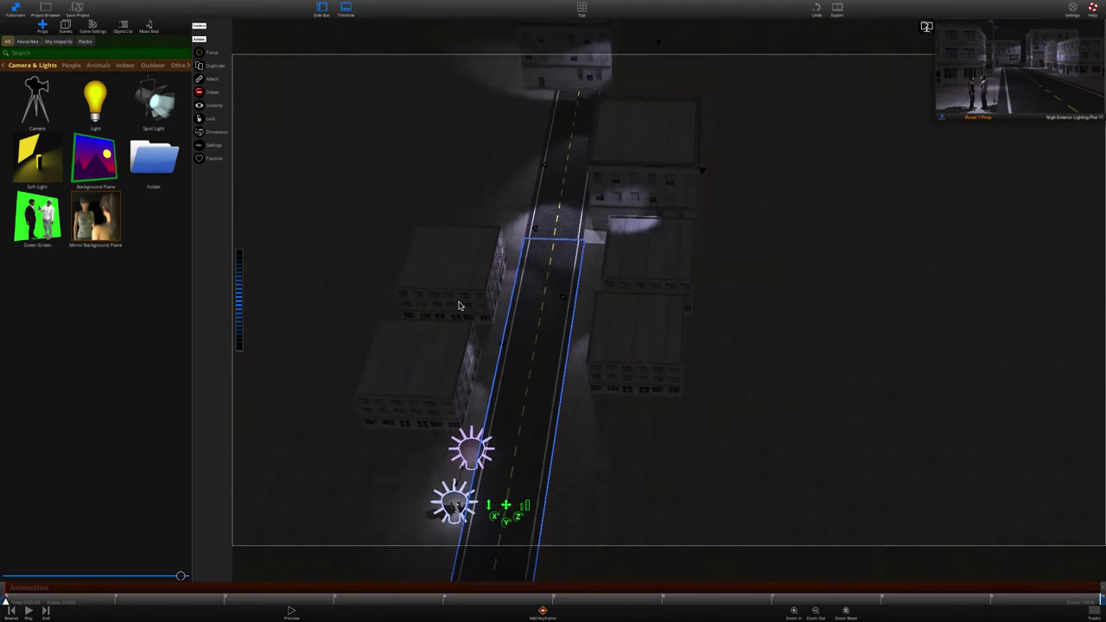
pyautogui.scroll(-3, 457, 306)
pyautogui.moveTo(350, 516); pyautogui.dragTo(411, 344, button='middle')
# Step: Enlarge the camera viewfinder to examine the night street shot, and shrink it again to look over the set
pyautogui.moveTo(936, 115); pyautogui.dragTo(118, 407)
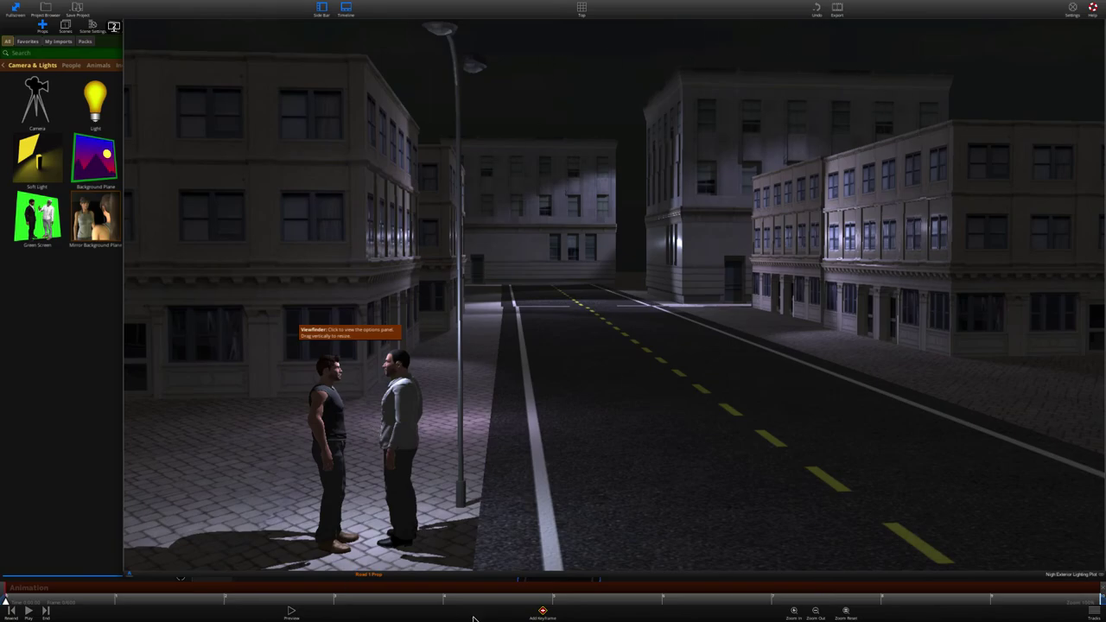
pyautogui.click(121, 478)
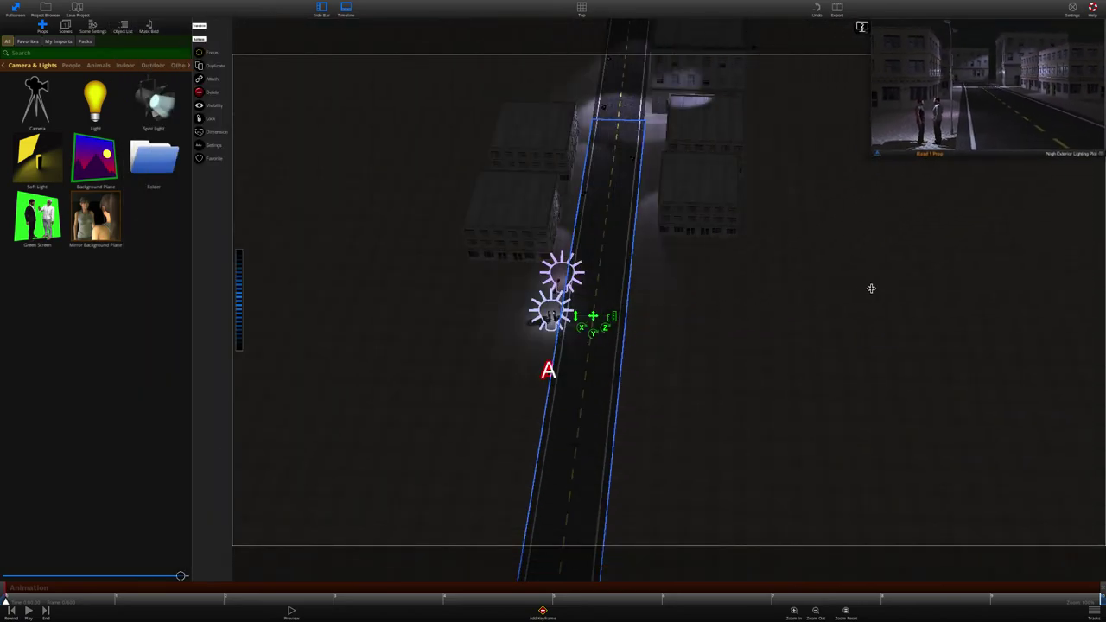
pyautogui.moveTo(460, 352); pyautogui.dragTo(390, 507)
pyautogui.moveTo(487, 467); pyautogui.dragTo(436, 456)
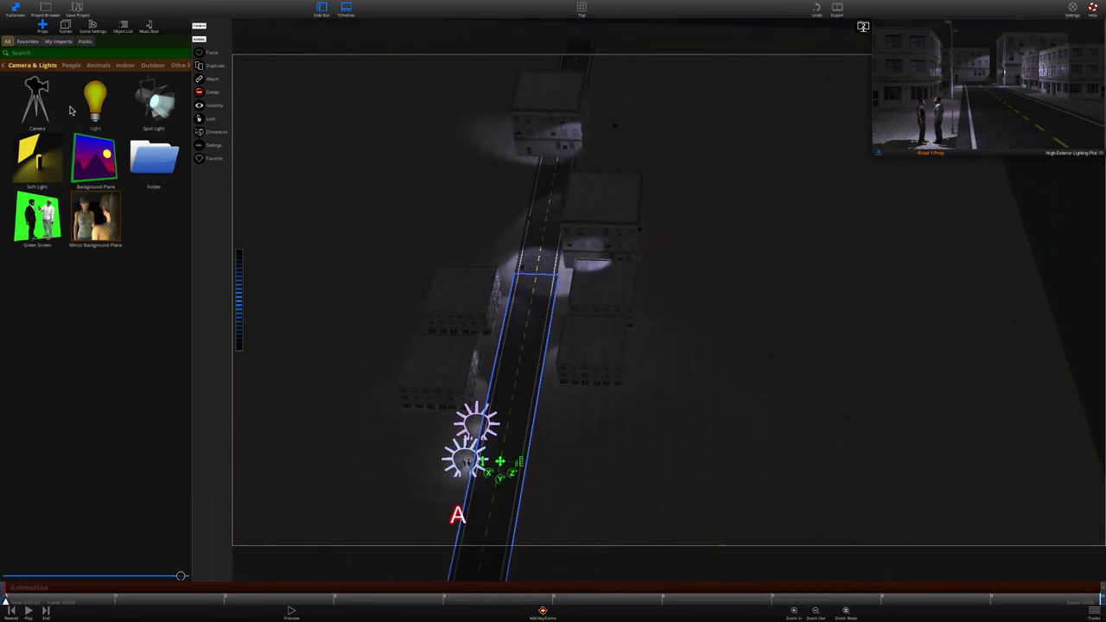
# Step: Brighten the scene's ambient color to RGB 255, 228, 228
pyautogui.click(91, 28)
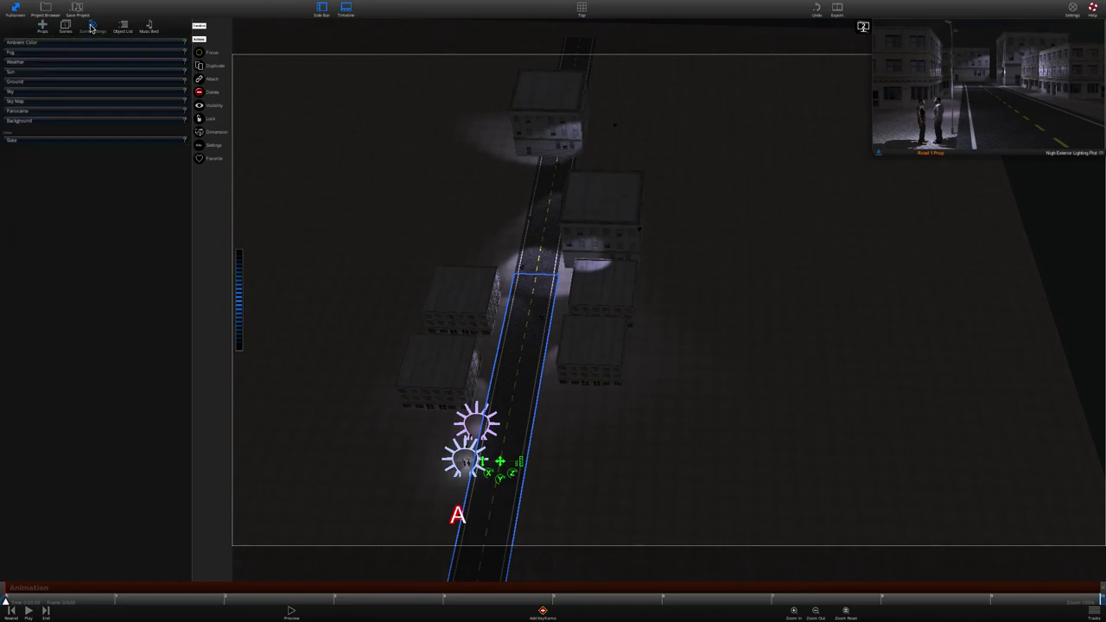
pyautogui.click(26, 42)
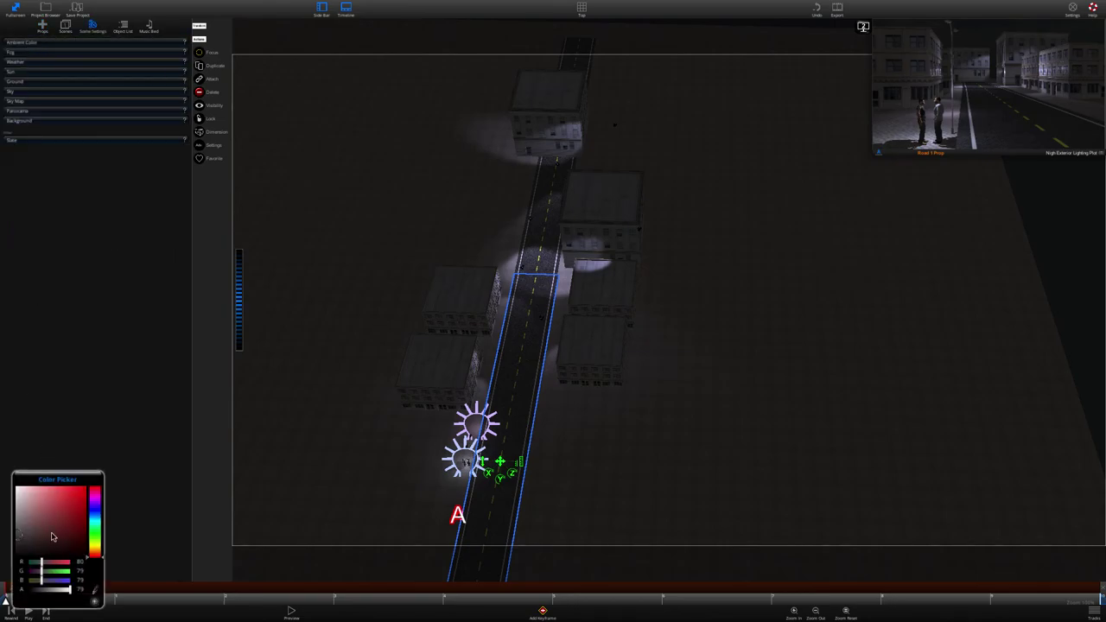
pyautogui.click(17, 530)
pyautogui.moveTo(18, 530); pyautogui.dragTo(24, 488)
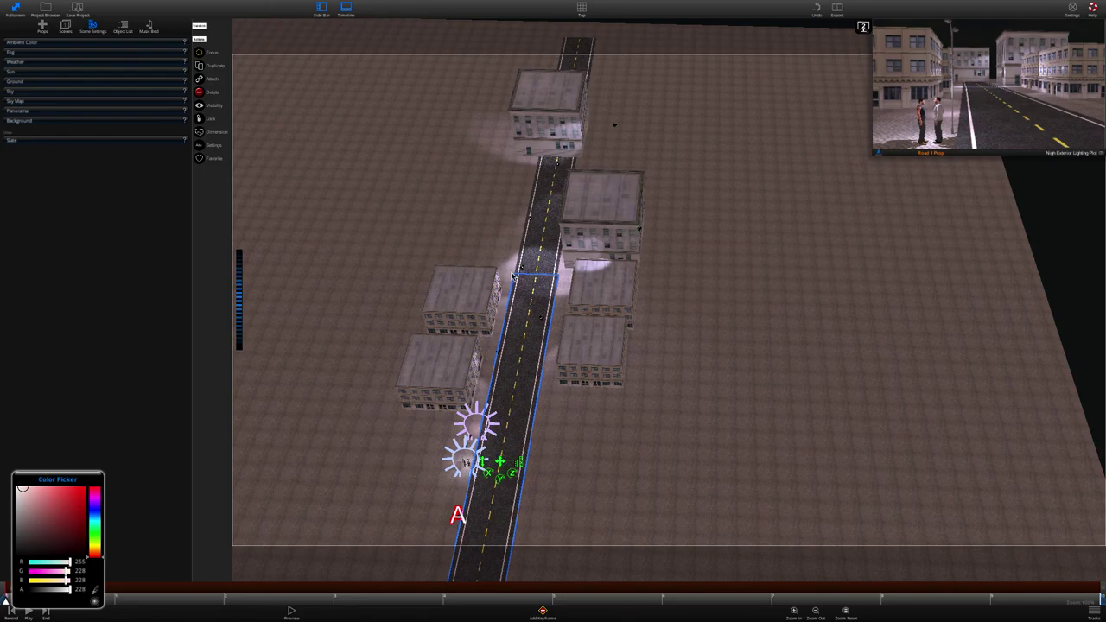
pyautogui.click(309, 344)
# Step: Enlarge the viewfinder somewhat and darken the scene's ambient color to a neutral gray
pyautogui.scroll(5, 320, 328)
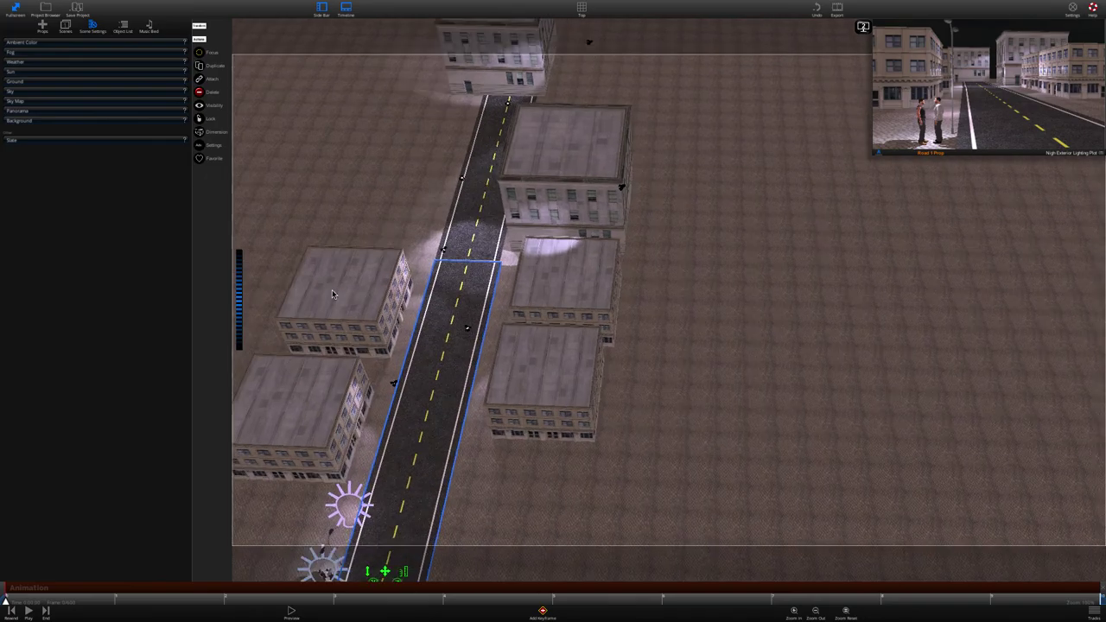
pyautogui.moveTo(333, 292); pyautogui.dragTo(445, 339, button='middle')
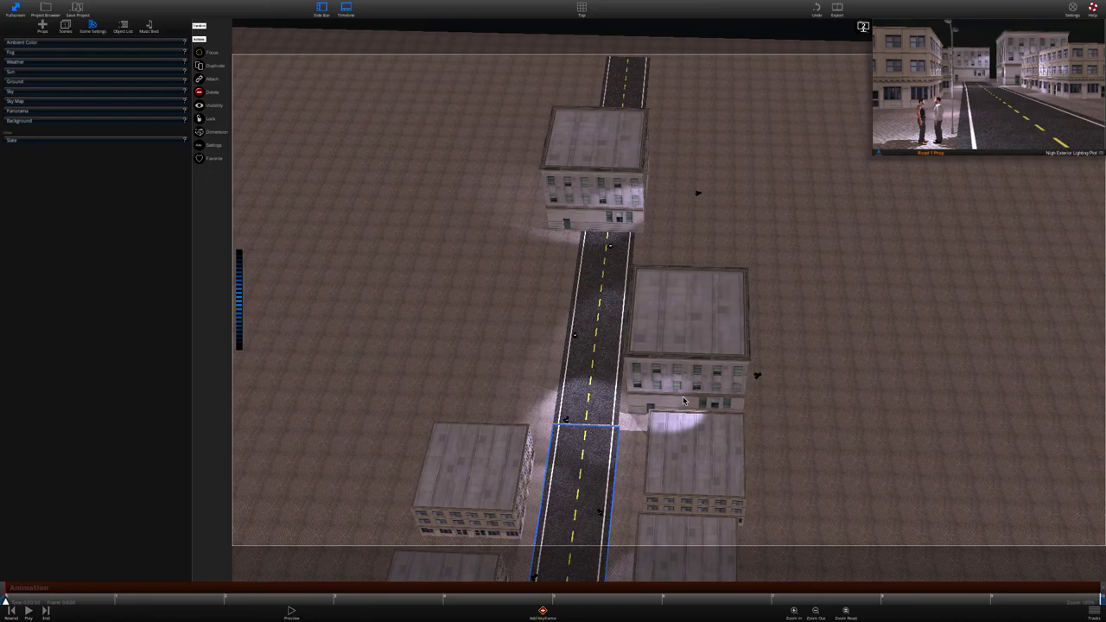
pyautogui.click(19, 41)
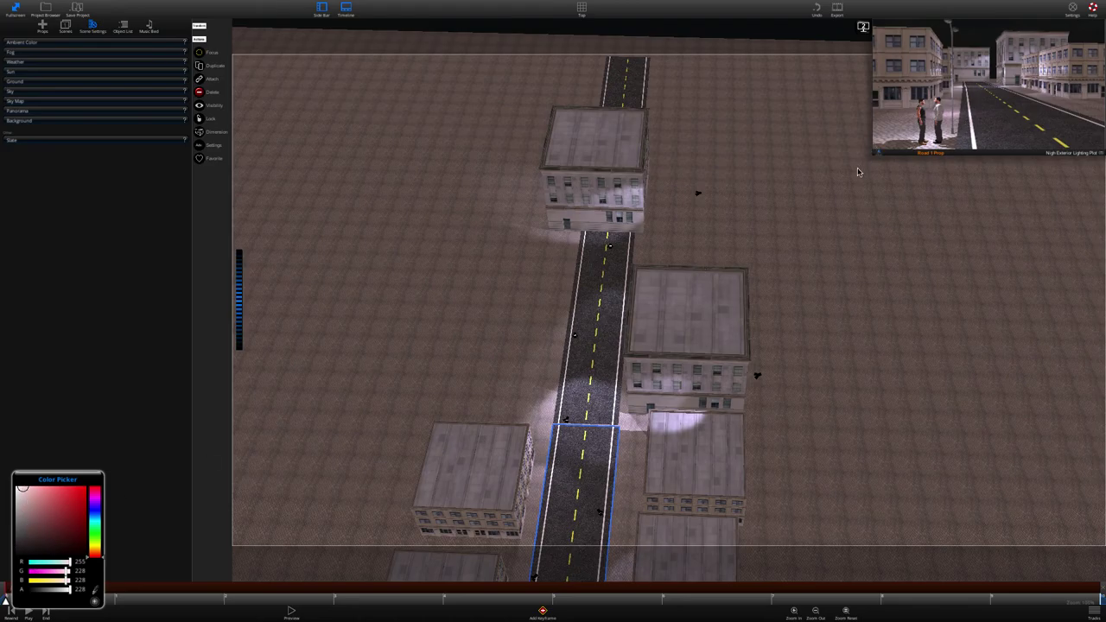
pyautogui.moveTo(874, 152); pyautogui.dragTo(748, 225)
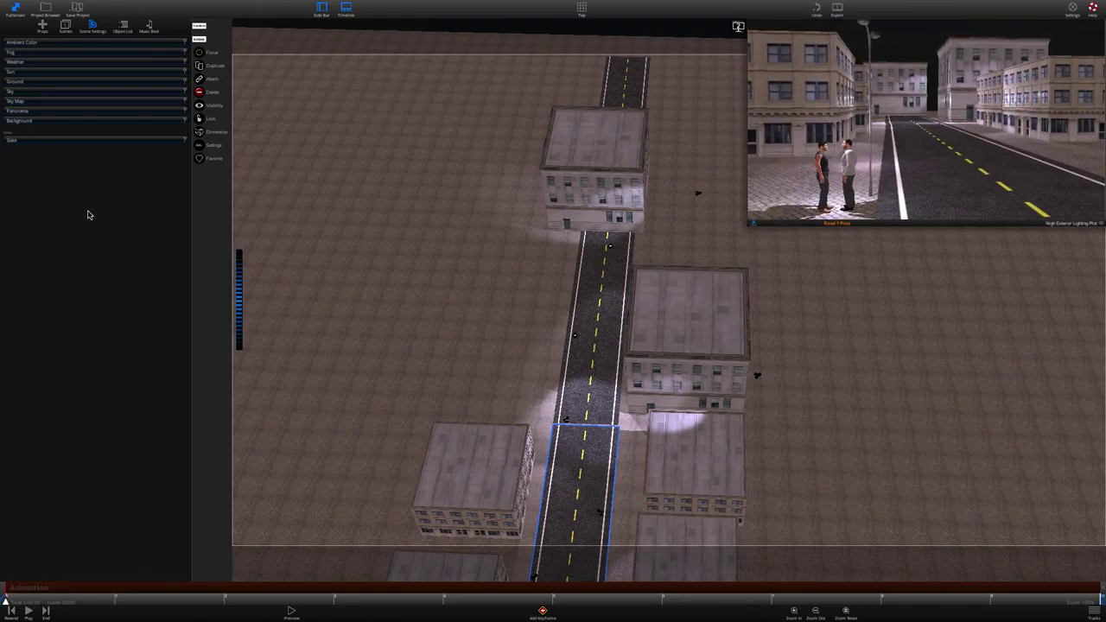
pyautogui.click(19, 45)
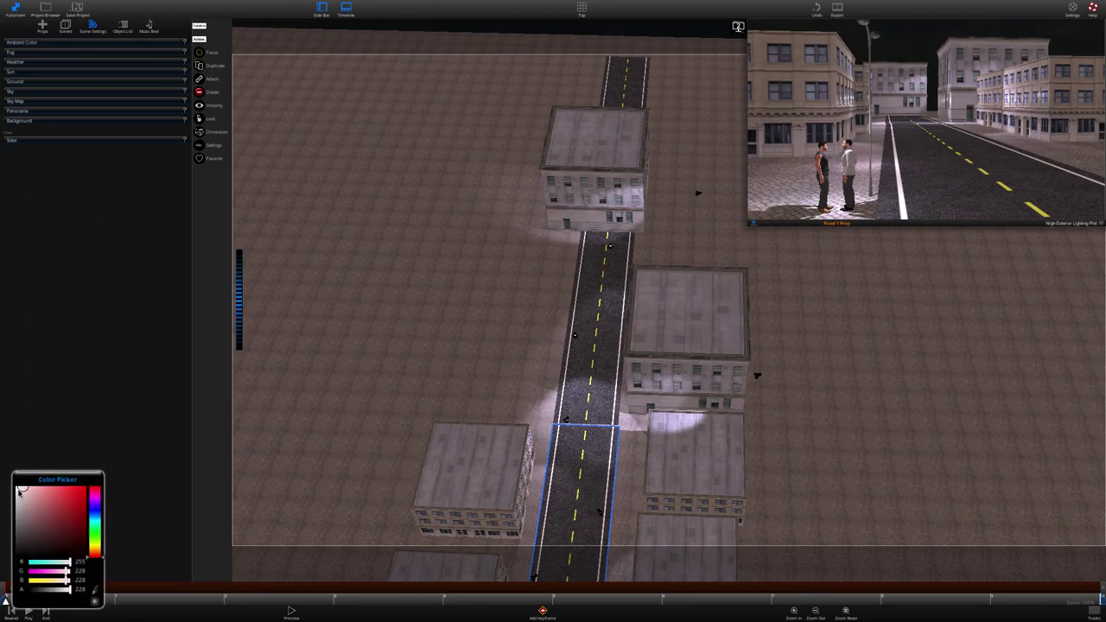
pyautogui.moveTo(19, 491)
pyautogui.mouseDown()
pyautogui.moveTo(12, 536)
pyautogui.moveTo(12, 510)
pyautogui.mouseUp()
pyautogui.moveTo(398, 346); pyautogui.dragTo(451, 349, button='middle')
pyautogui.click(894, 71)
pyautogui.click(966, 58)
pyautogui.click(891, 85)
pyautogui.click(948, 64)
pyautogui.click(952, 65)
pyautogui.click(904, 89)
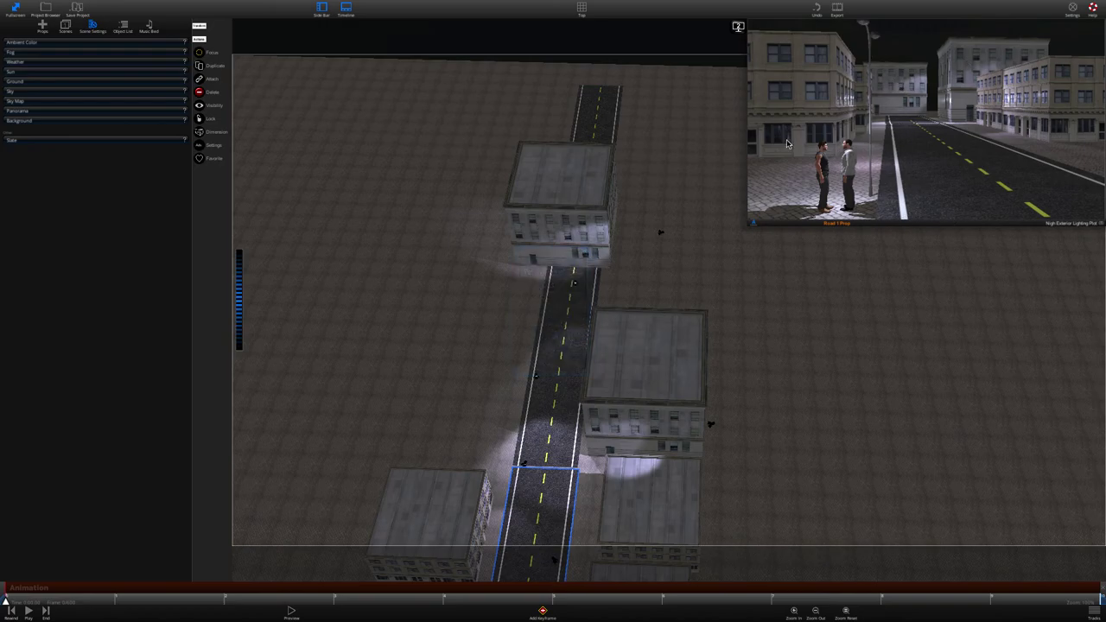
# Step: Select in turn the two spot lights standing beside the far buildings to examine their placement
pyautogui.click(659, 236)
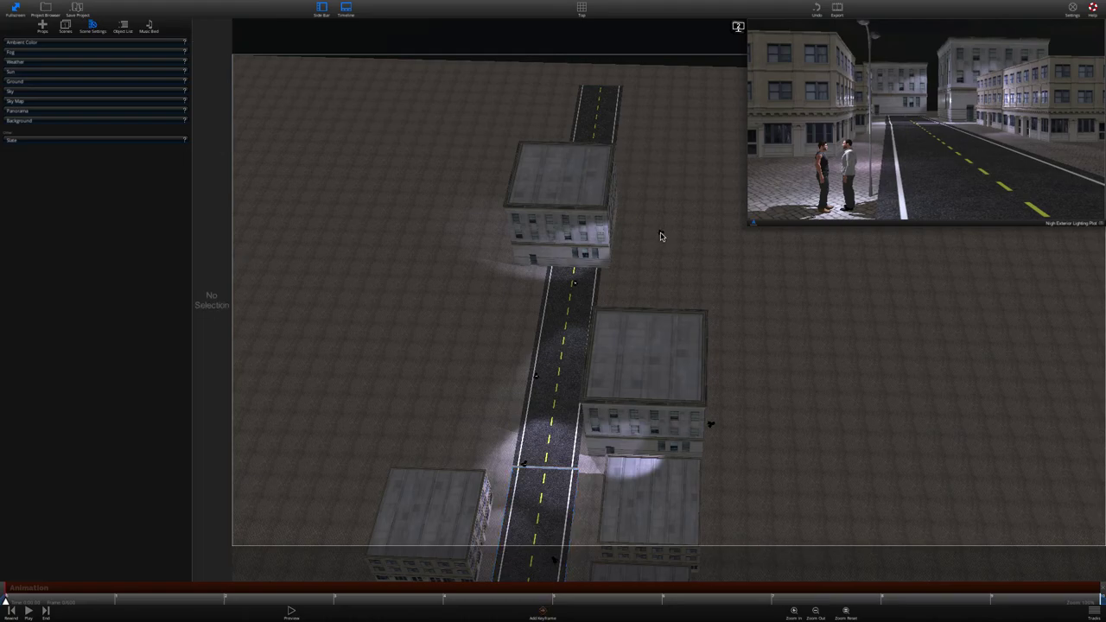
pyautogui.click(659, 236)
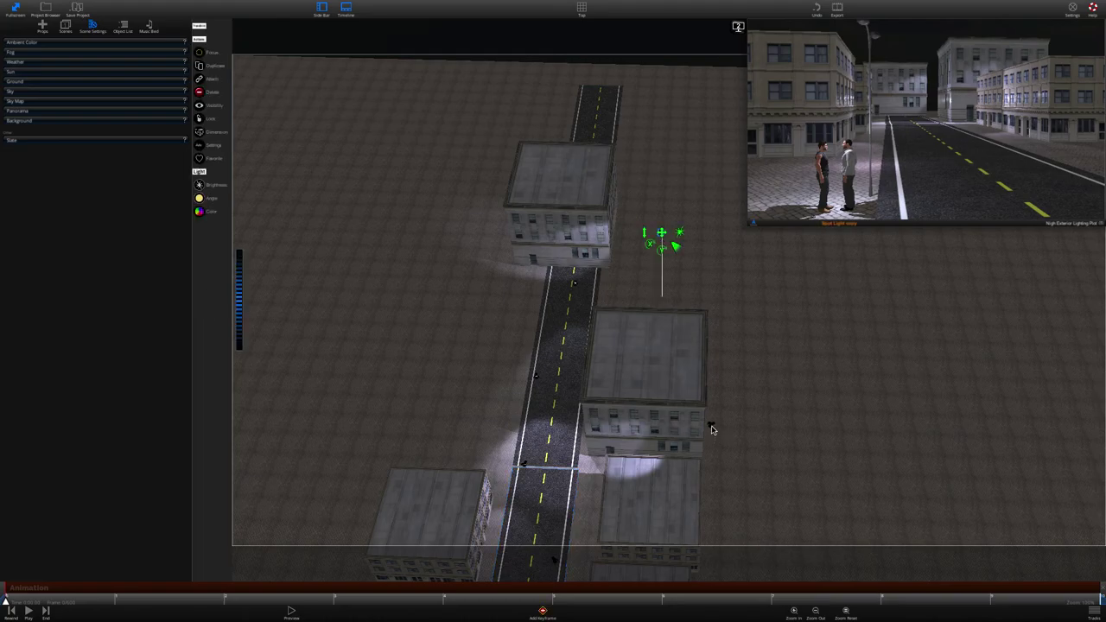
pyautogui.click(711, 429)
pyautogui.click(710, 428)
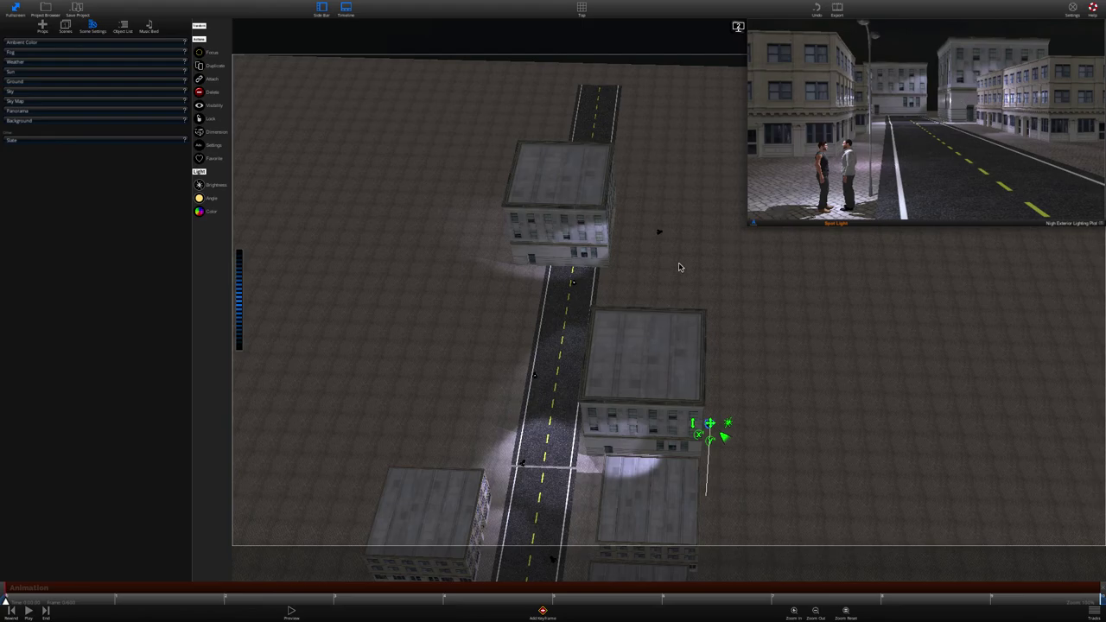
pyautogui.click(660, 236)
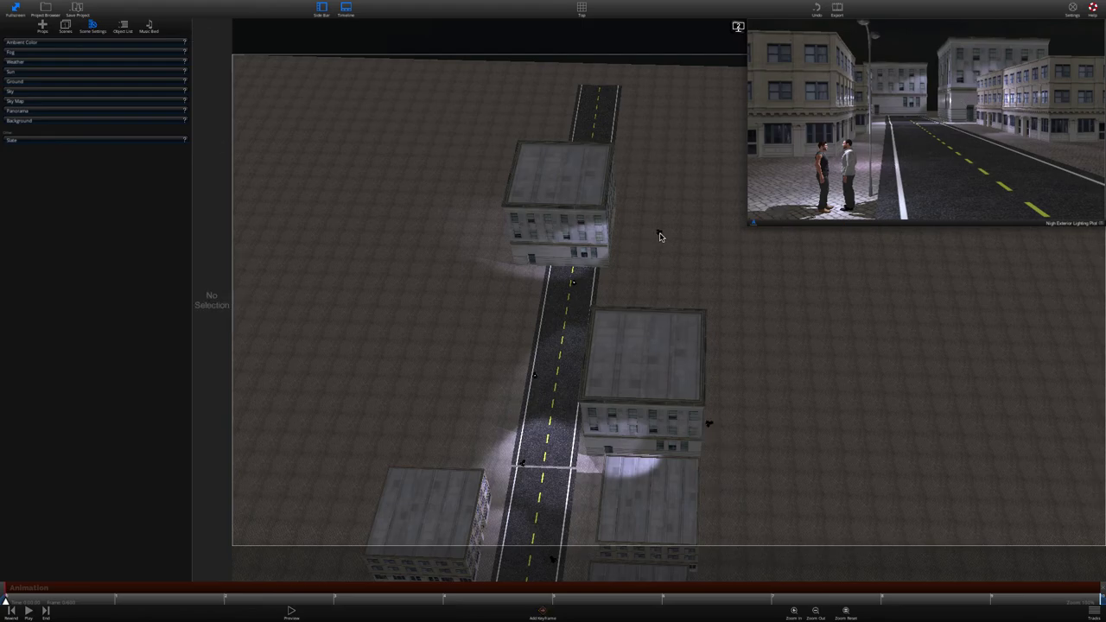
pyautogui.click(658, 236)
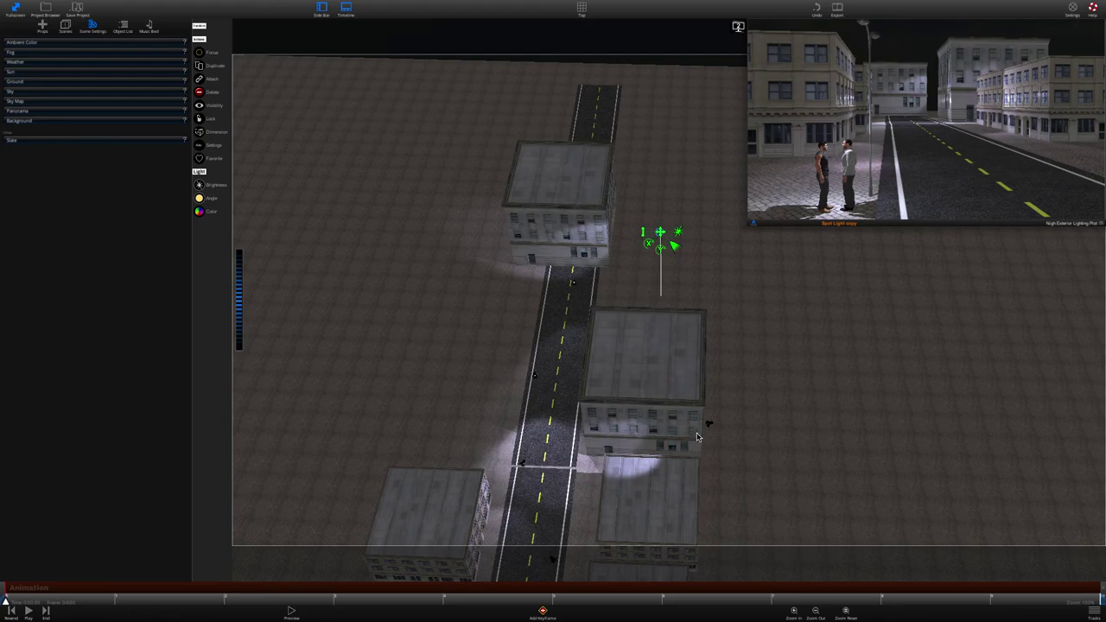
pyautogui.click(709, 426)
pyautogui.moveTo(710, 443)
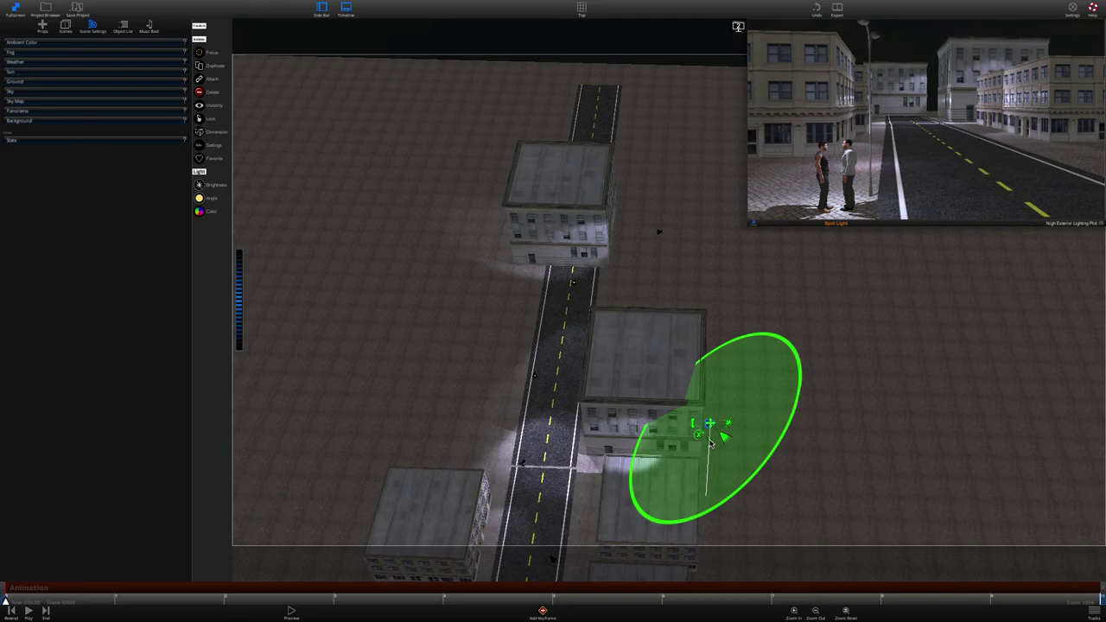
pyautogui.click(710, 443)
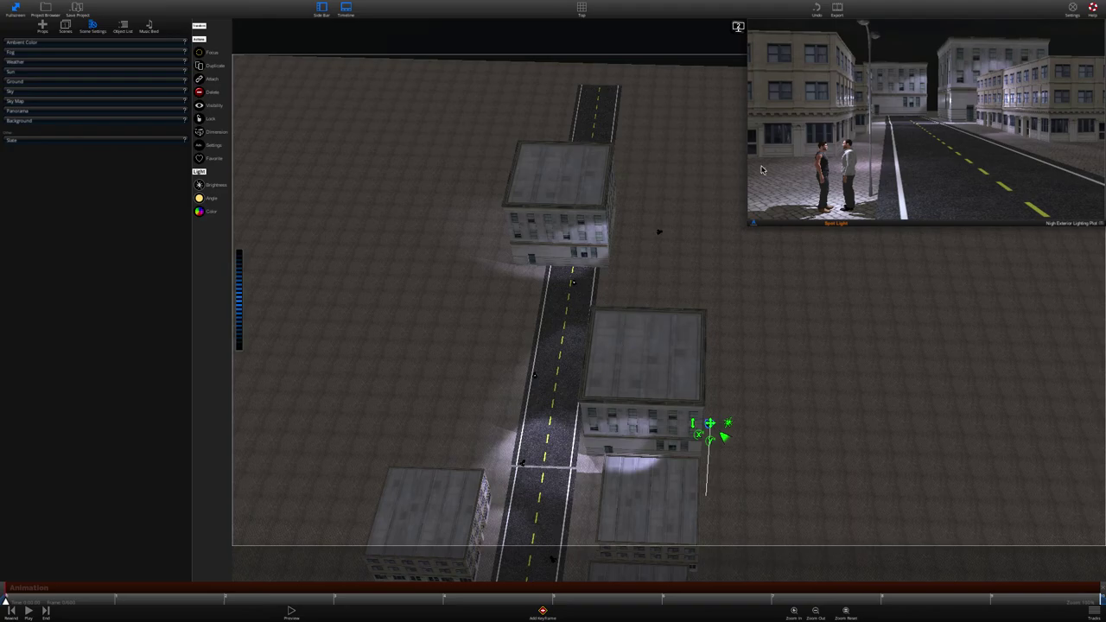
# Step: Select the spot lights along the road one after another to examine how they are placed
pyautogui.rightClick(843, 86)
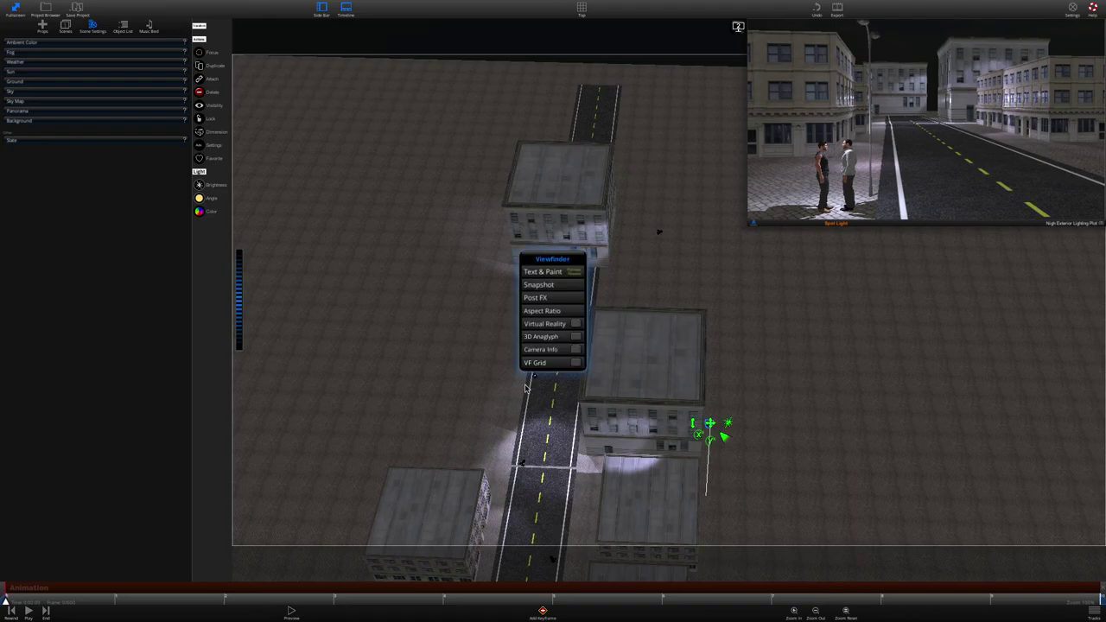
pyautogui.click(490, 401)
pyautogui.moveTo(494, 395)
pyautogui.mouseDown()
pyautogui.moveTo(553, 26)
pyautogui.moveTo(569, 177)
pyautogui.mouseUp()
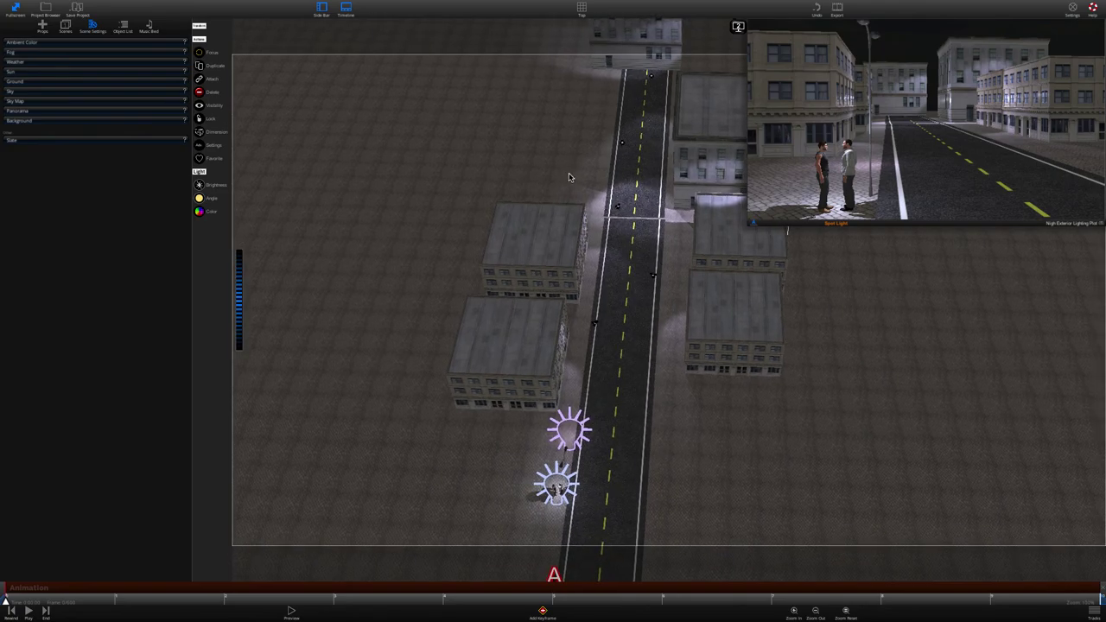
pyautogui.click(621, 144)
pyautogui.hotkey('ctrl', 'v')
pyautogui.click(654, 280)
pyautogui.hotkey('ctrl', 'd')
pyautogui.click(622, 144)
pyautogui.click(619, 210)
pyautogui.click(593, 325)
# Step: Darken the scene's ambient color to RGB 117, 113, 113 and check the shot in an enlarged viewfinder
pyautogui.scroll(4, 570, 377)
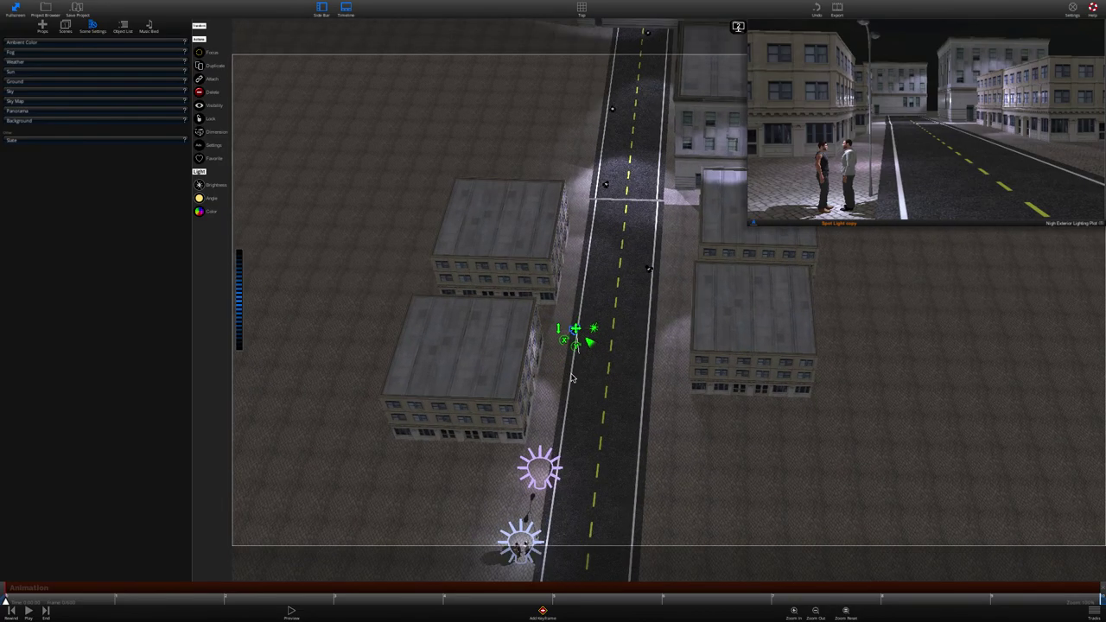
pyautogui.scroll(5, 570, 378)
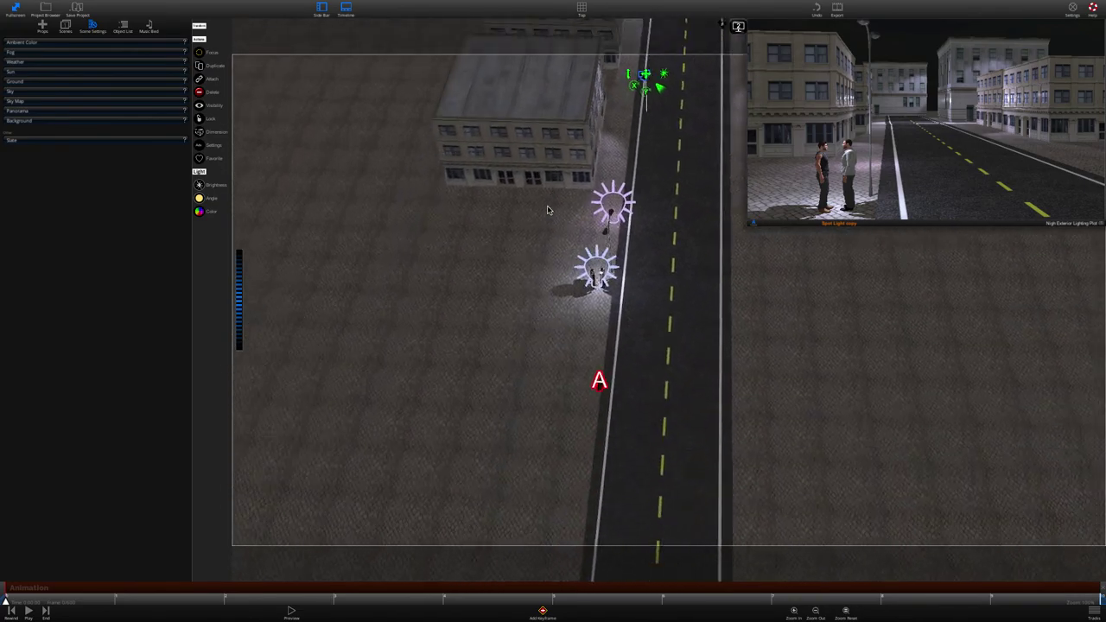
pyautogui.scroll(3, 561, 236)
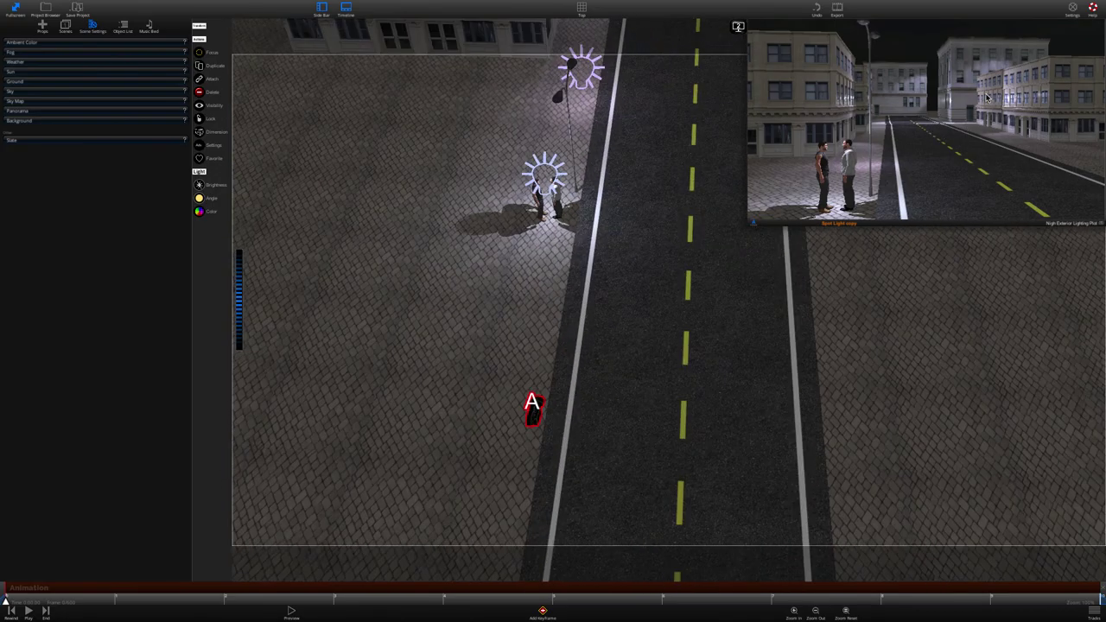
pyautogui.click(24, 43)
pyautogui.moveTo(16, 506); pyautogui.dragTo(22, 530)
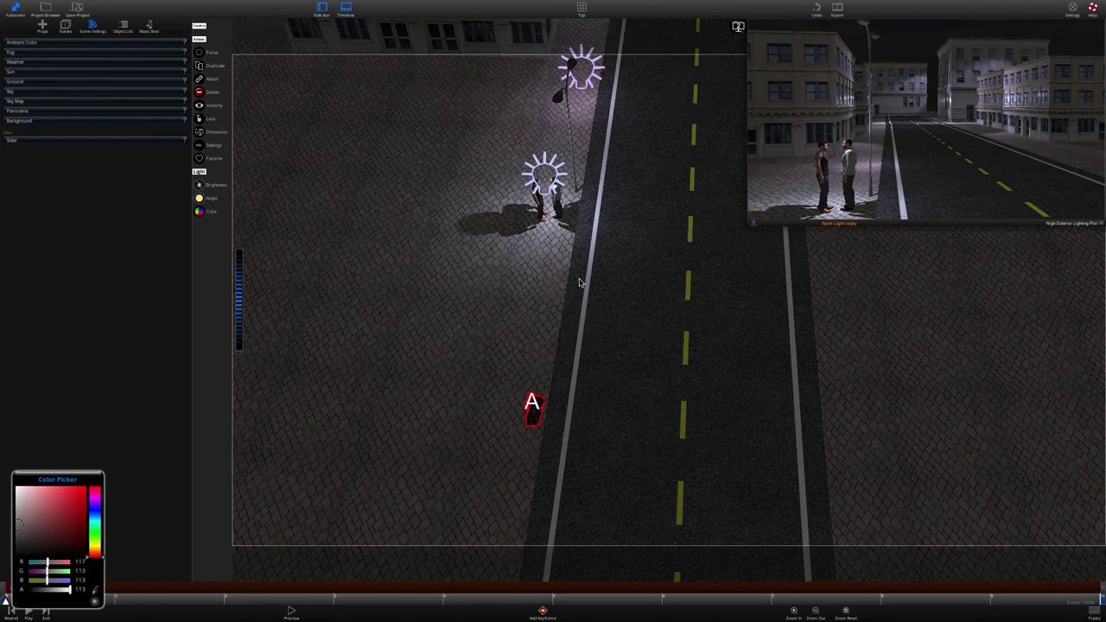
pyautogui.click(741, 242)
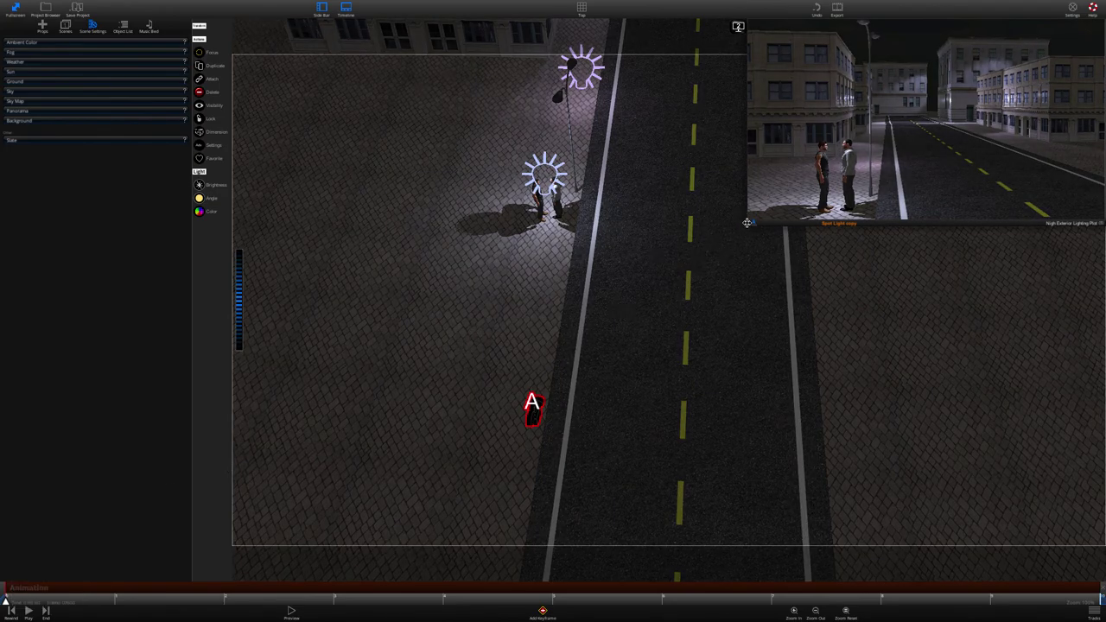
pyautogui.click(746, 220)
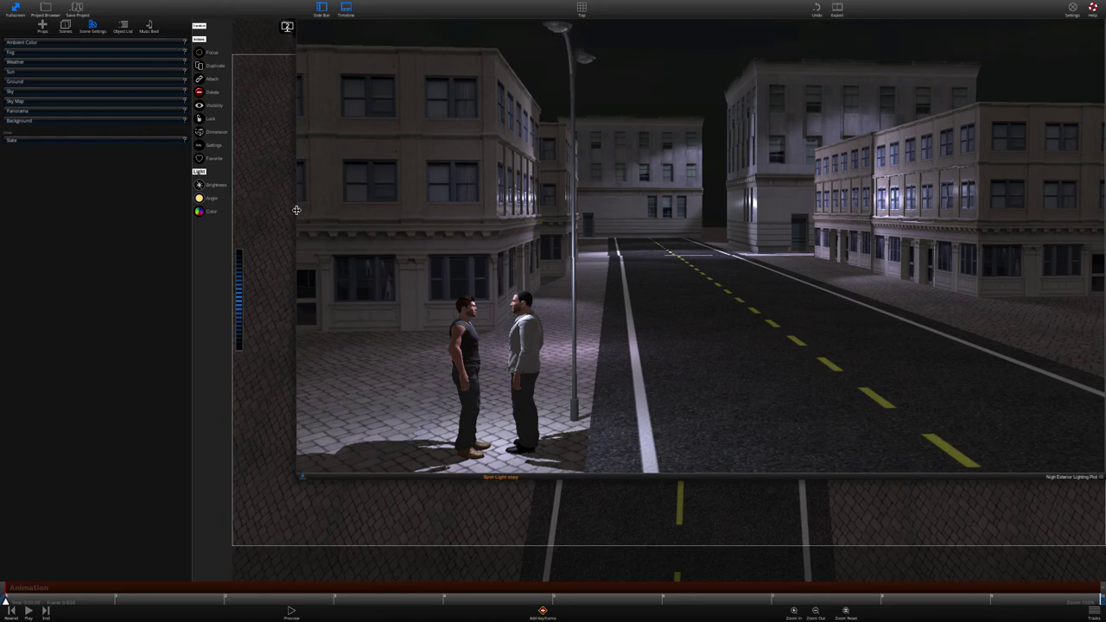
pyautogui.moveTo(297, 210); pyautogui.dragTo(725, 155)
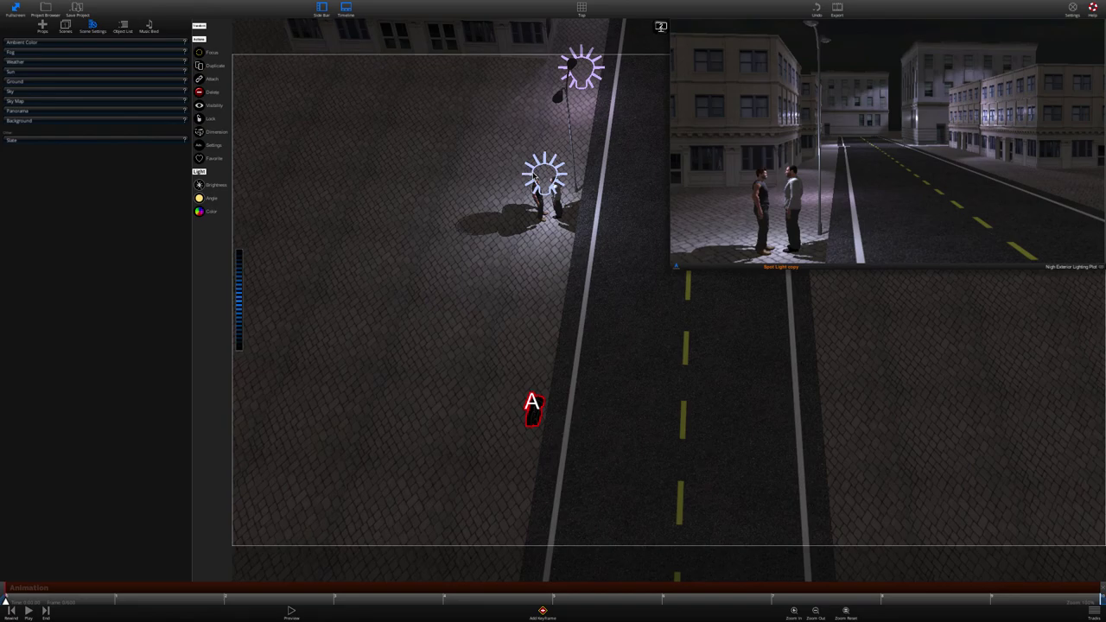
# Step: Show the prop library and nudge the light above the two men slightly
pyautogui.click(541, 177)
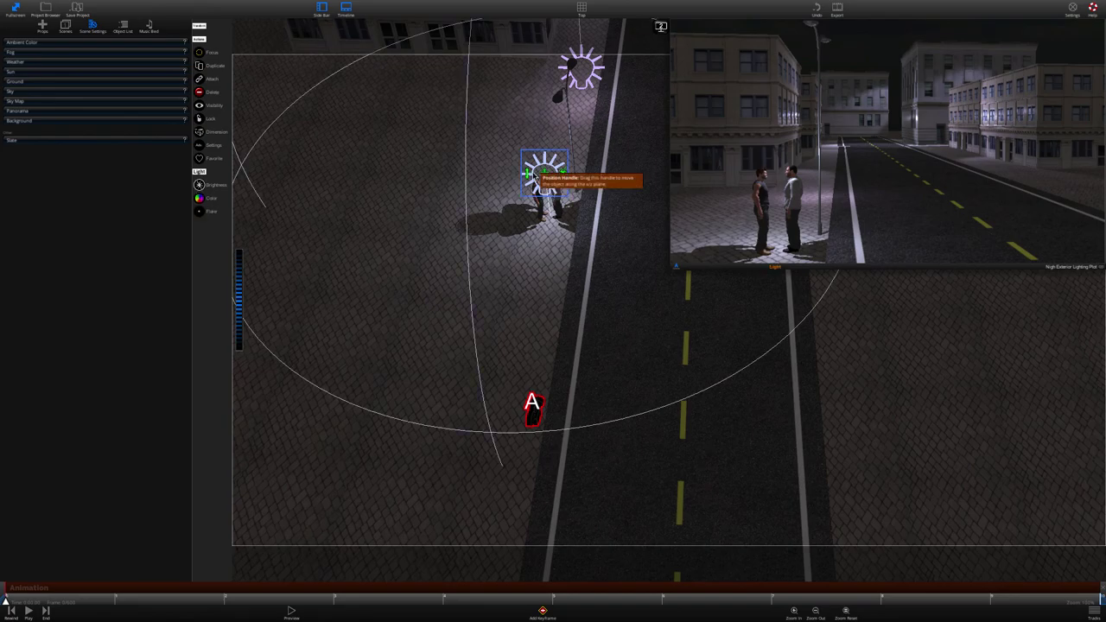
pyautogui.click(42, 28)
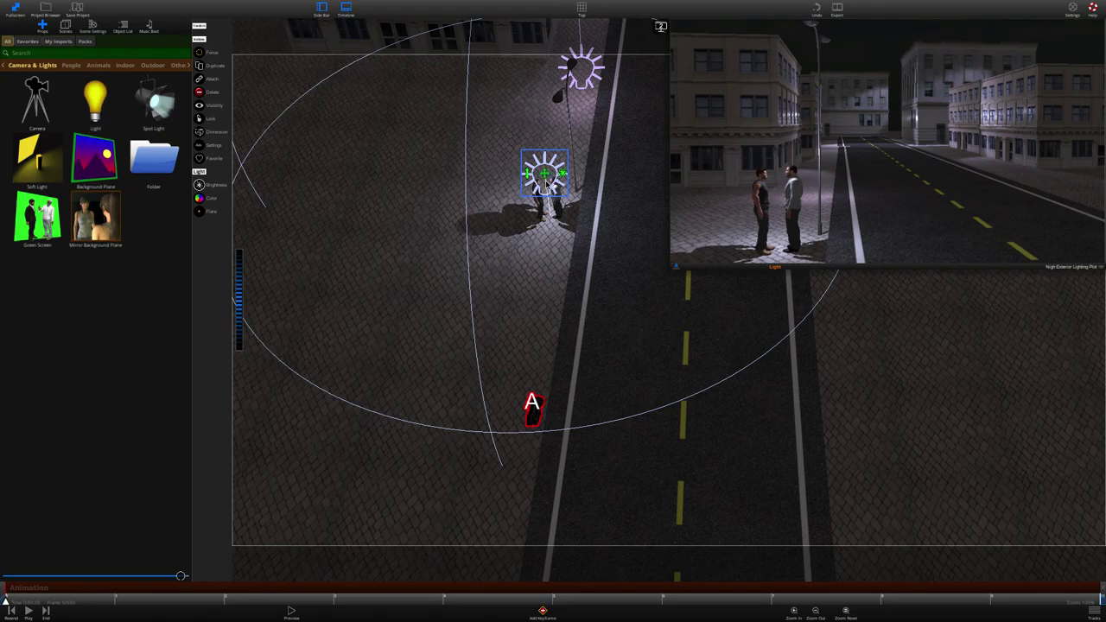
pyautogui.scroll(-3, 427, 200)
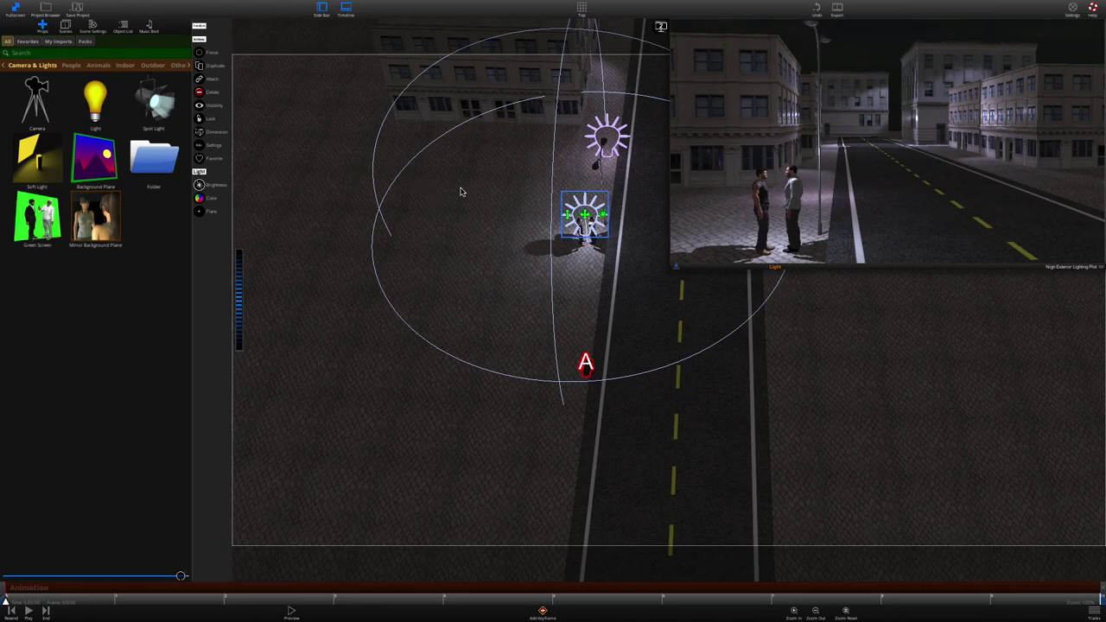
pyautogui.scroll(2, 567, 175)
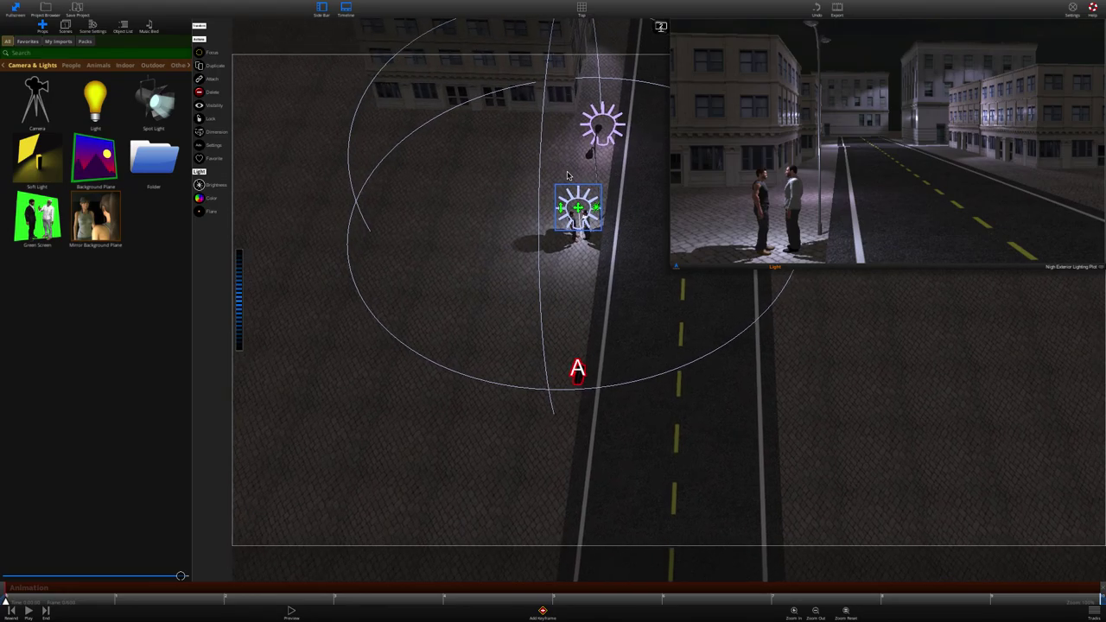
pyautogui.moveTo(580, 207)
pyautogui.mouseDown()
pyautogui.moveTo(567, 214)
pyautogui.moveTo(562, 175)
pyautogui.moveTo(566, 221)
pyautogui.moveTo(560, 204)
pyautogui.mouseUp()
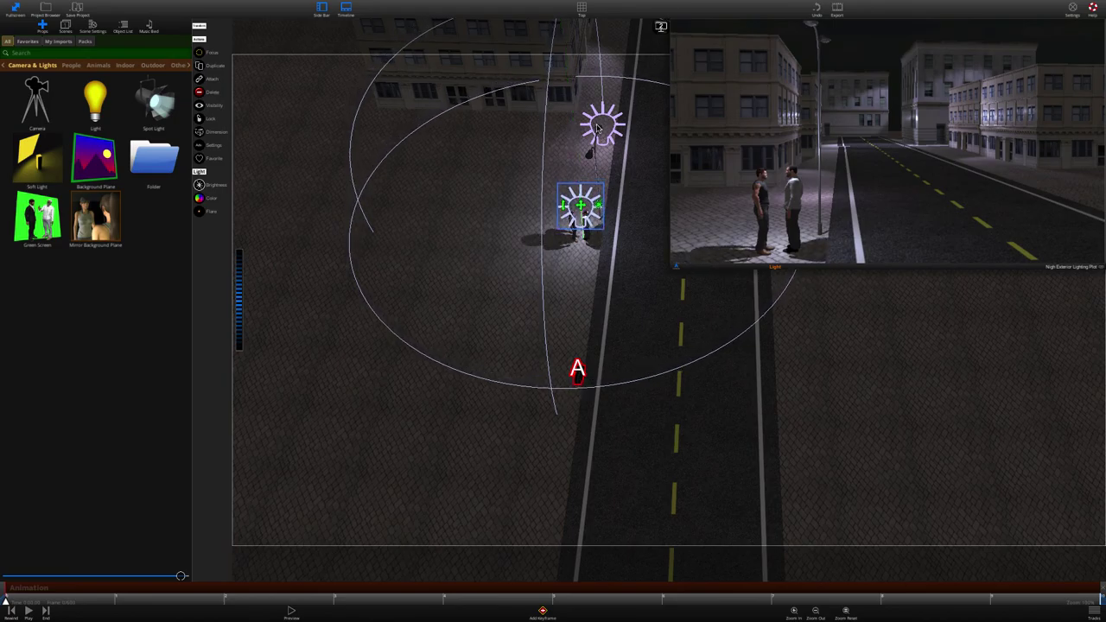
# Step: Widen the radius of the street lamp's light so it reaches the two men, and clear the selection
pyautogui.moveTo(597, 127); pyautogui.dragTo(598, 116, button='middle')
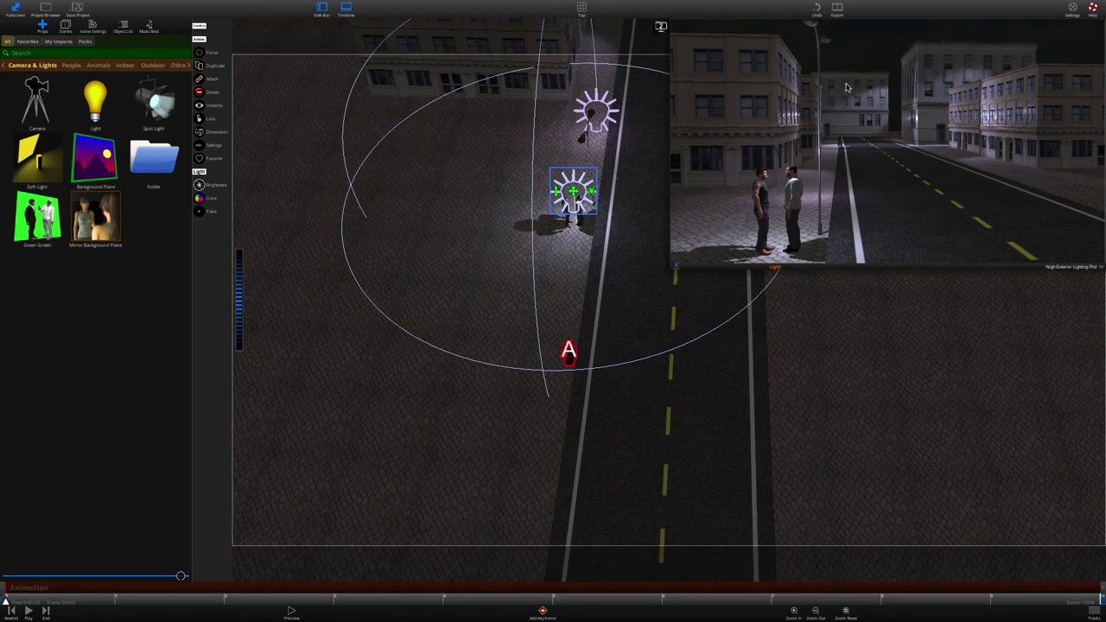
pyautogui.click(596, 112)
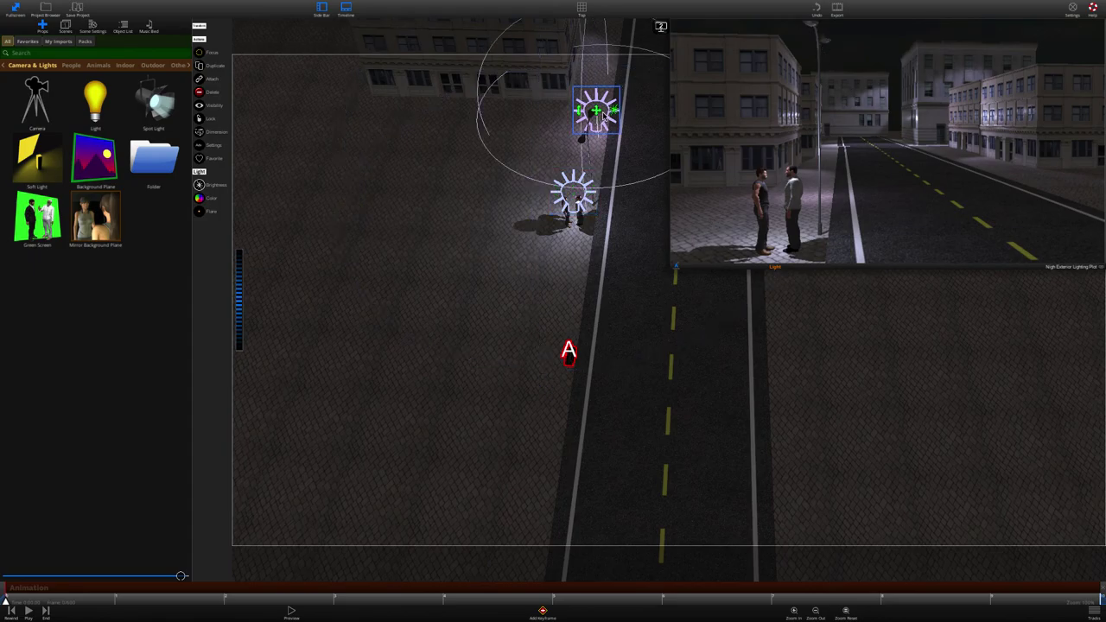
pyautogui.moveTo(613, 112)
pyautogui.mouseDown()
pyautogui.moveTo(609, 126)
pyautogui.moveTo(611, 113)
pyautogui.mouseUp()
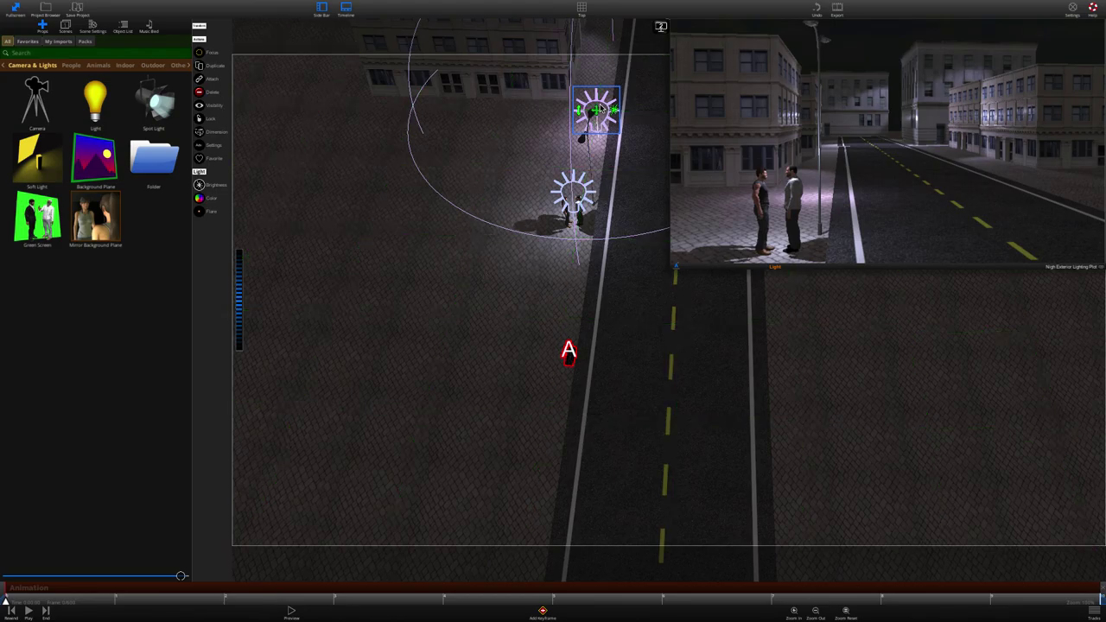
pyautogui.click(423, 172)
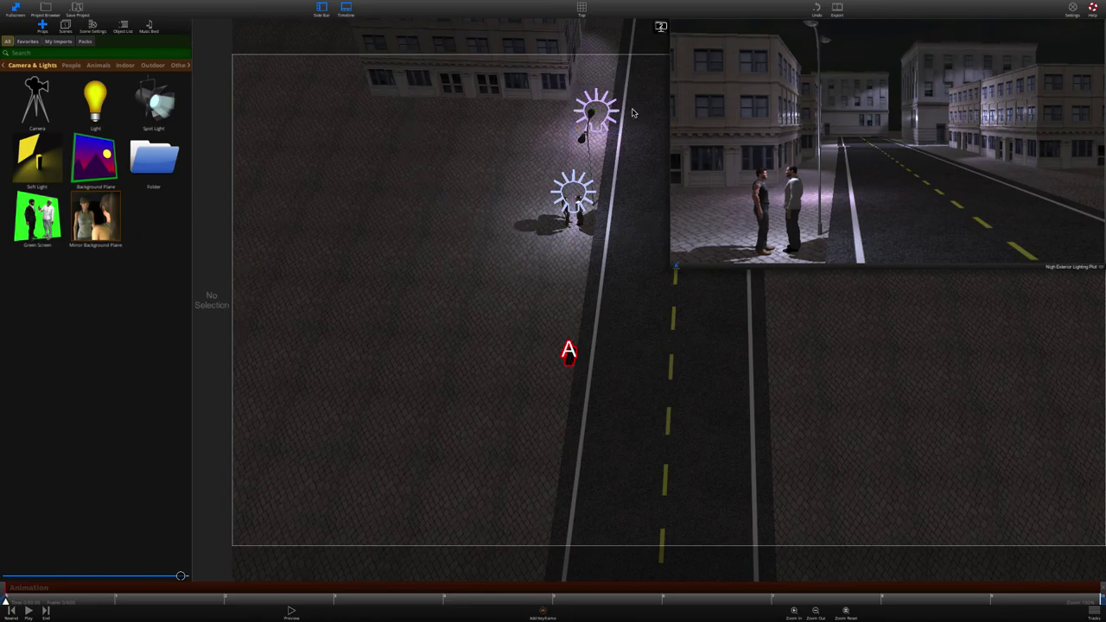
# Step: Examine the color settings of the street lamp's light and of the light above the two men to compare their tints
pyautogui.click(599, 115)
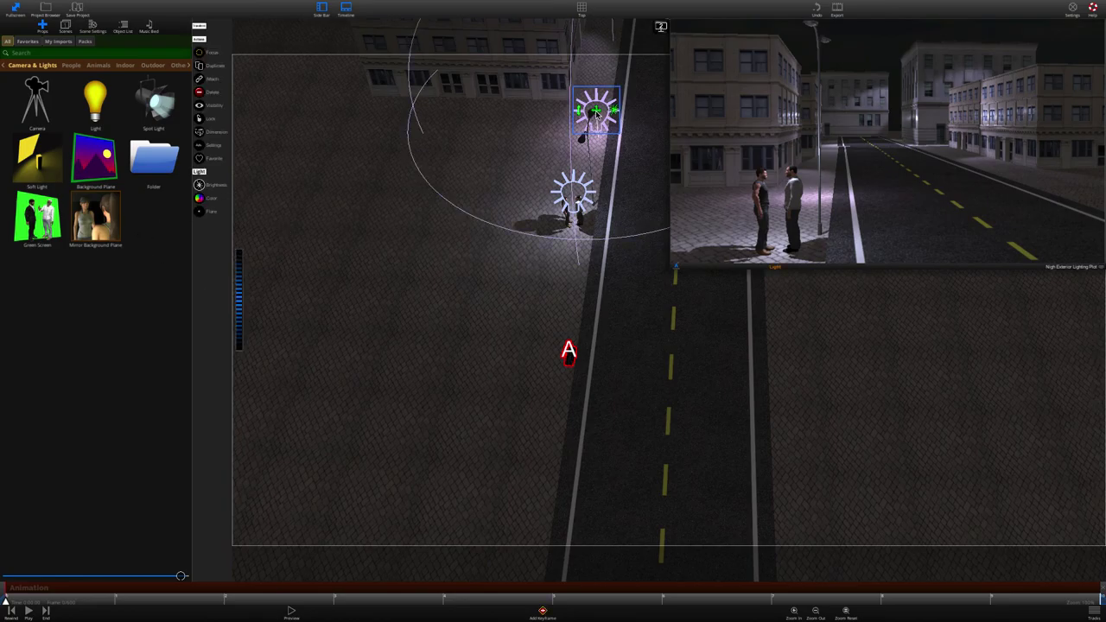
pyautogui.click(205, 201)
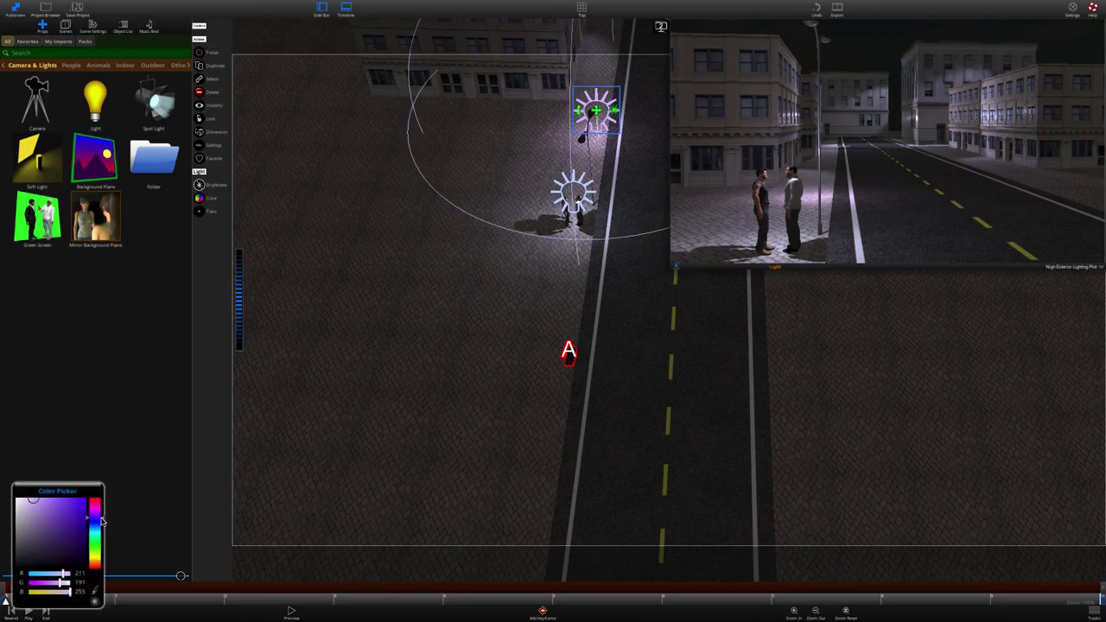
pyautogui.moveTo(101, 522); pyautogui.dragTo(101, 525)
pyautogui.click(577, 195)
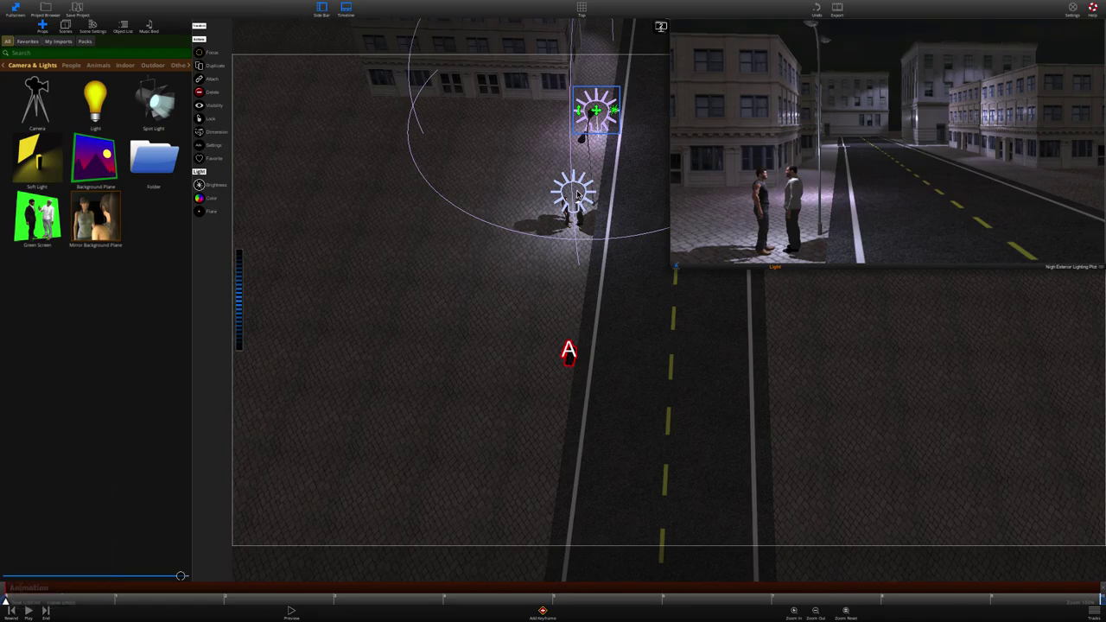
pyautogui.click(204, 201)
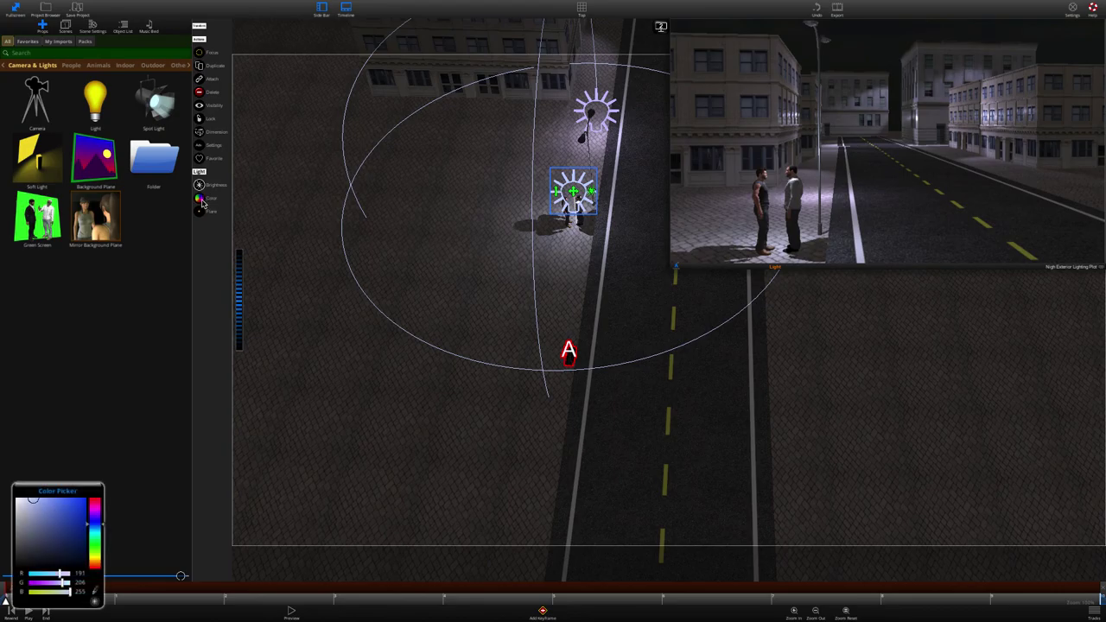
pyautogui.click(102, 525)
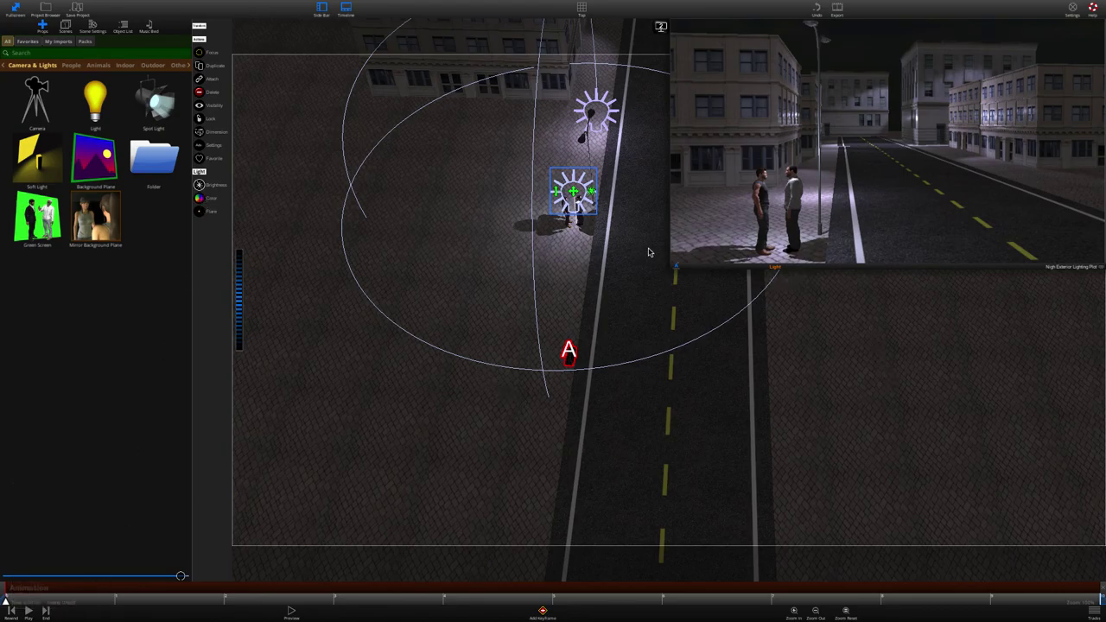
# Step: Enlarge the viewfinder to check the lit street shot and leave fullscreen mode
pyautogui.moveTo(673, 267); pyautogui.dragTo(203, 437)
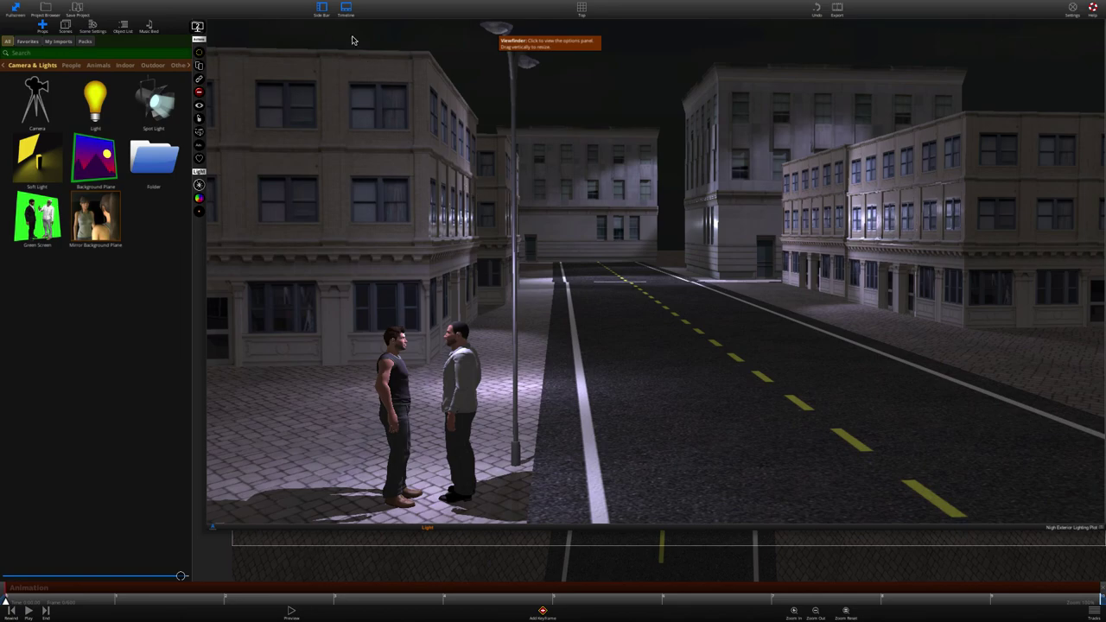
pyautogui.moveTo(344, 5)
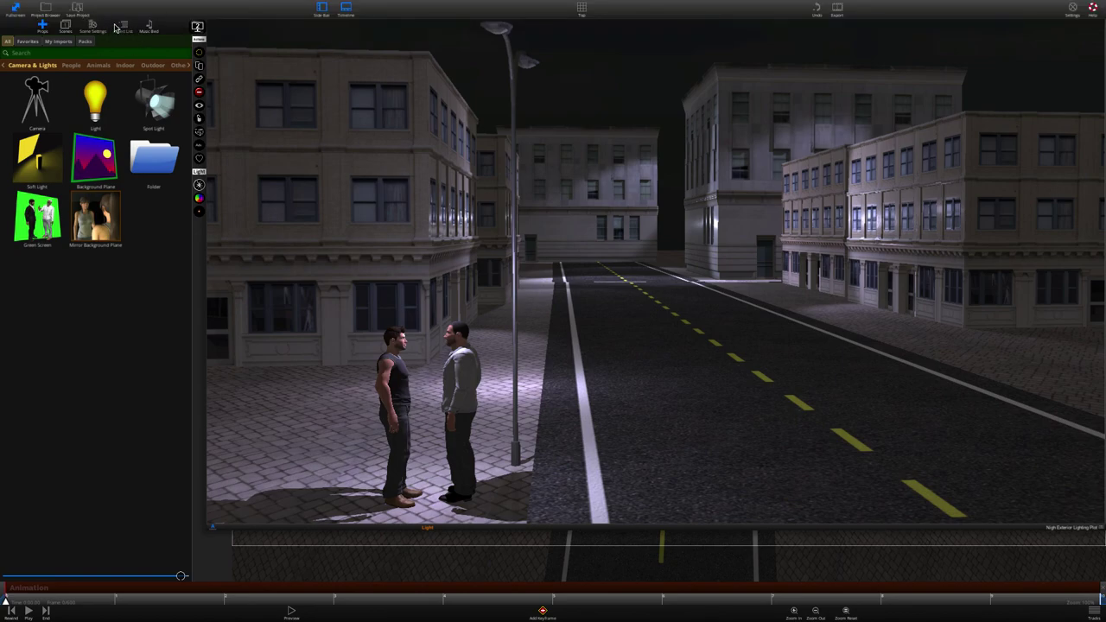
pyautogui.click(16, 10)
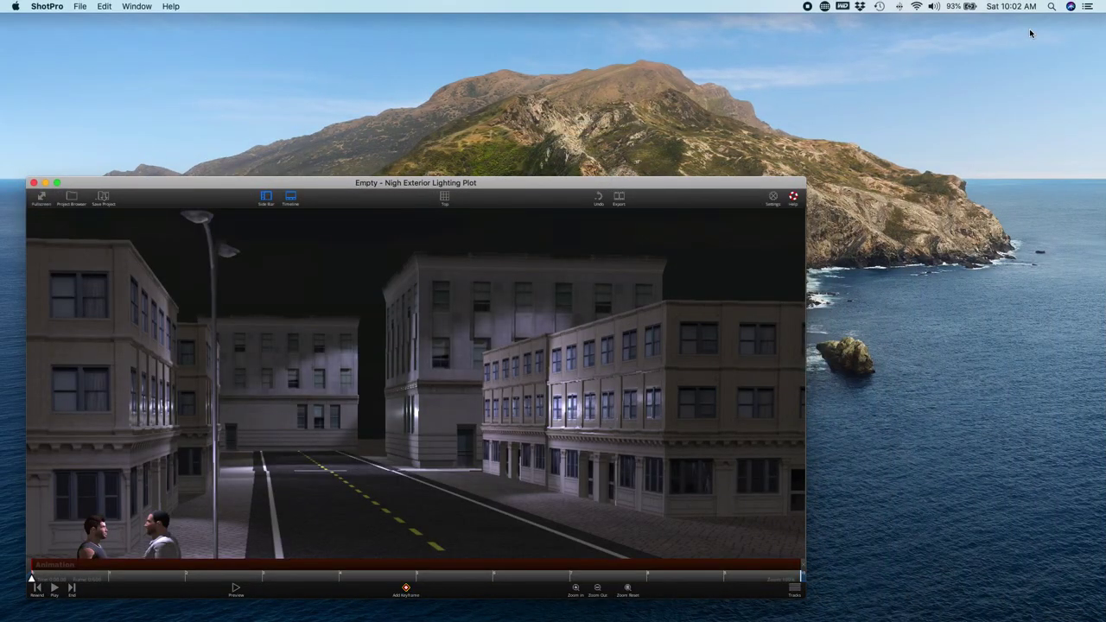